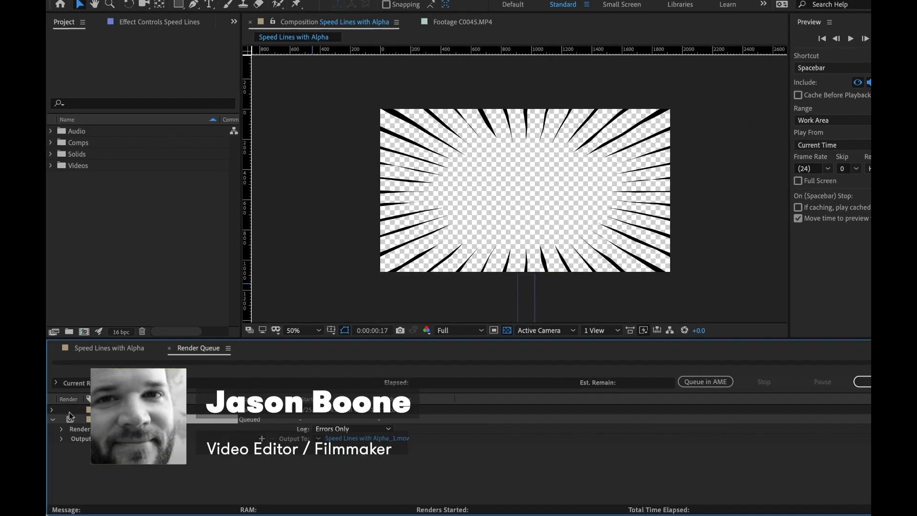
Review the queued render's Output Module settings, then go to the Composition menu
click(201, 441)
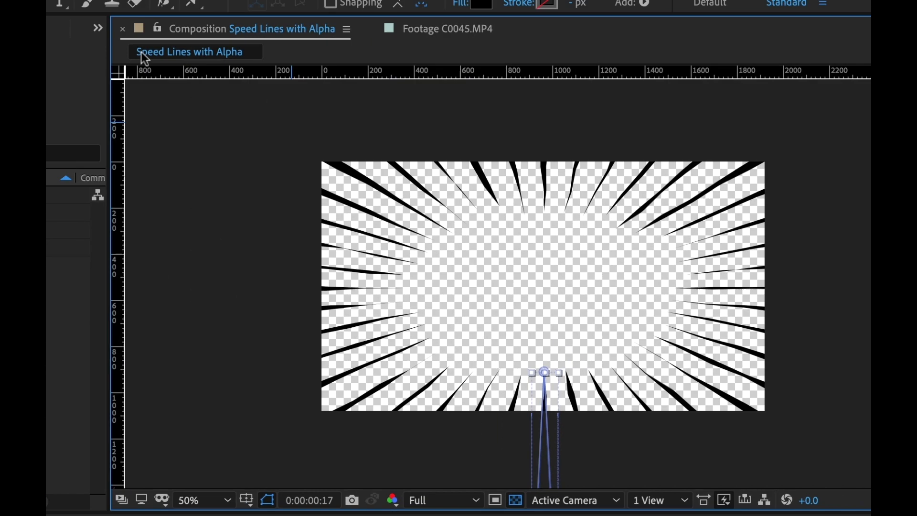
click(147, 8)
Check the comp settings (1920×1080, 24 fps), then inspect render item 2's Lossless output module
click(163, 55)
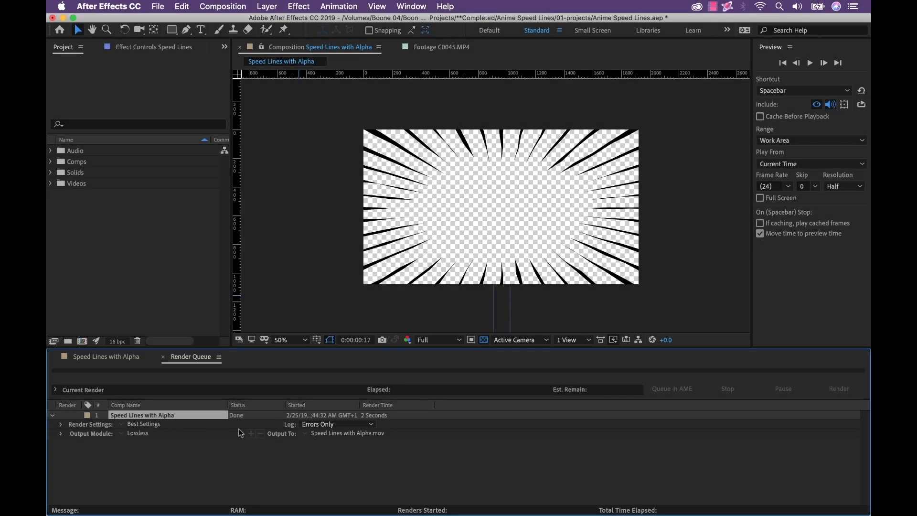
click(52, 415)
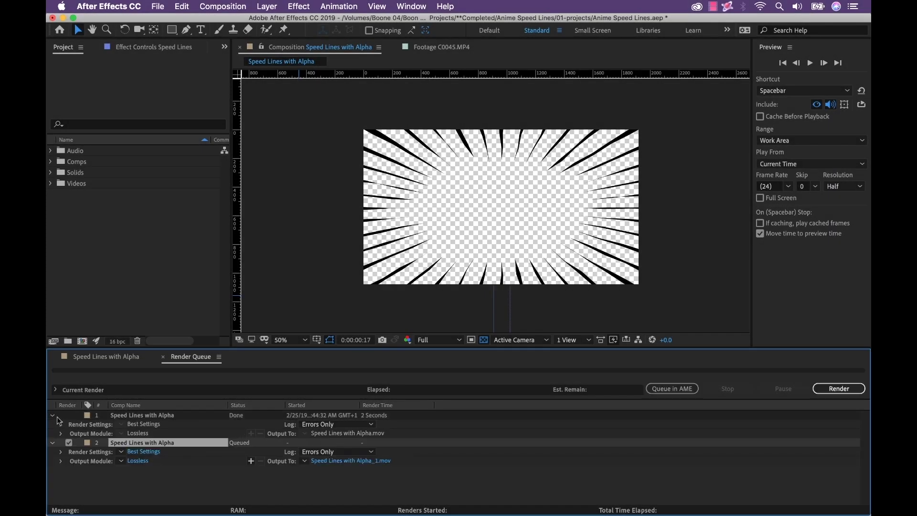
click(54, 415)
click(138, 444)
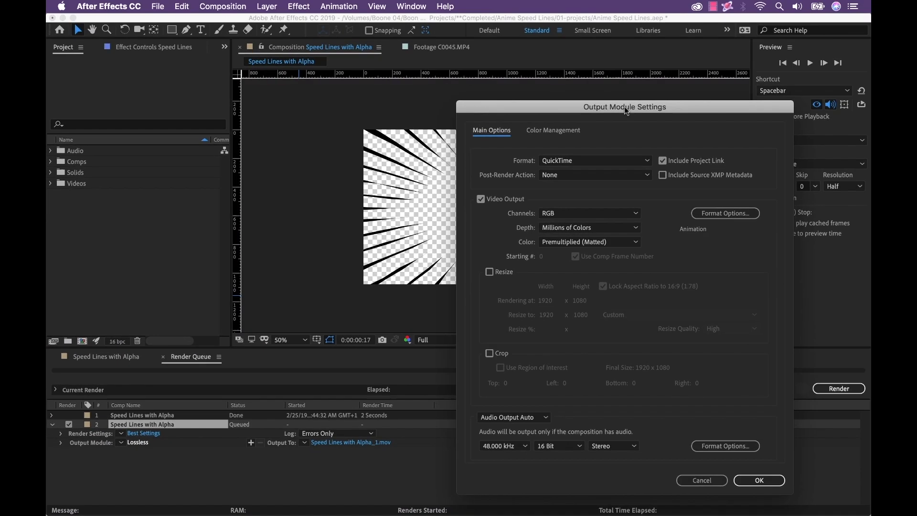
drag(626, 113, 453, 83)
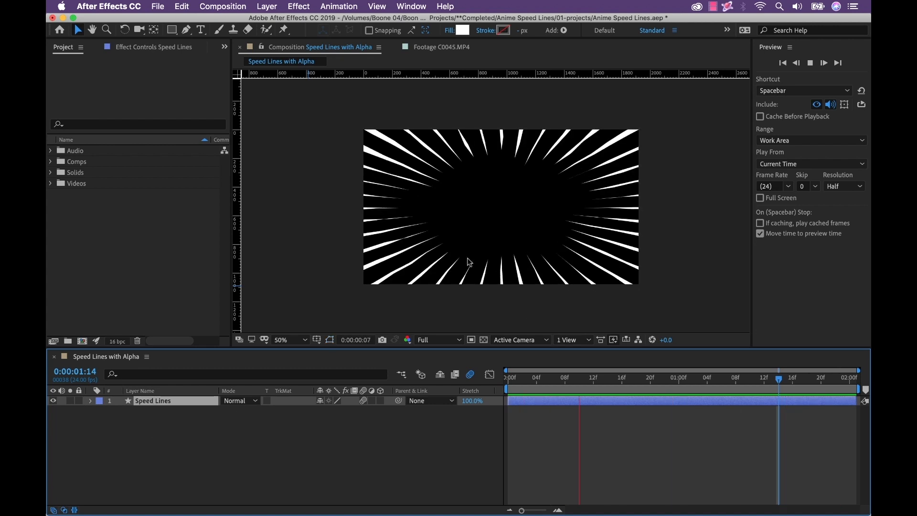
Stop playback and set the Speed Lines layer's Shape 1 Fill 1 colour to black (000000)
key(space)
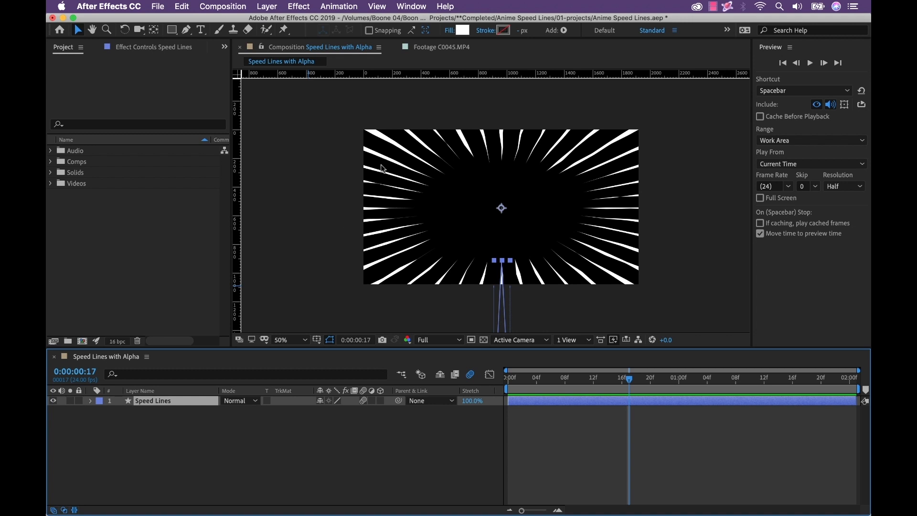
click(91, 401)
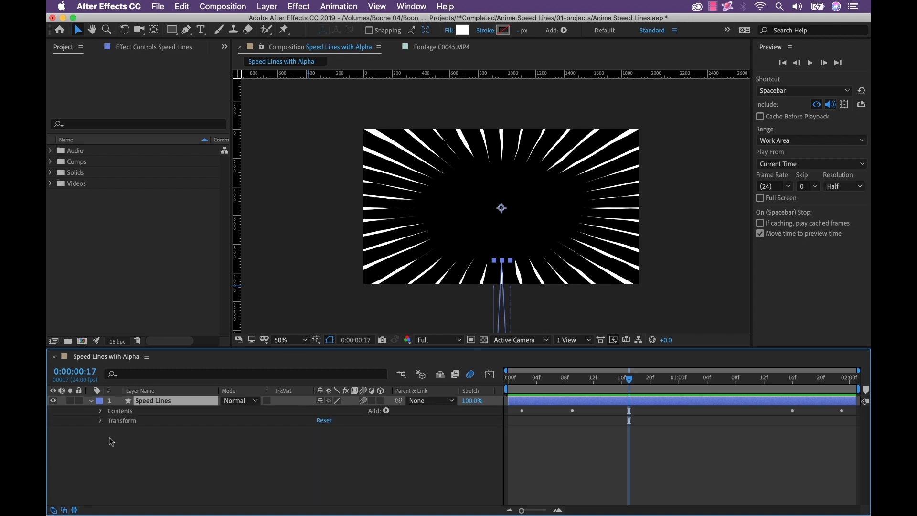
click(101, 411)
click(110, 421)
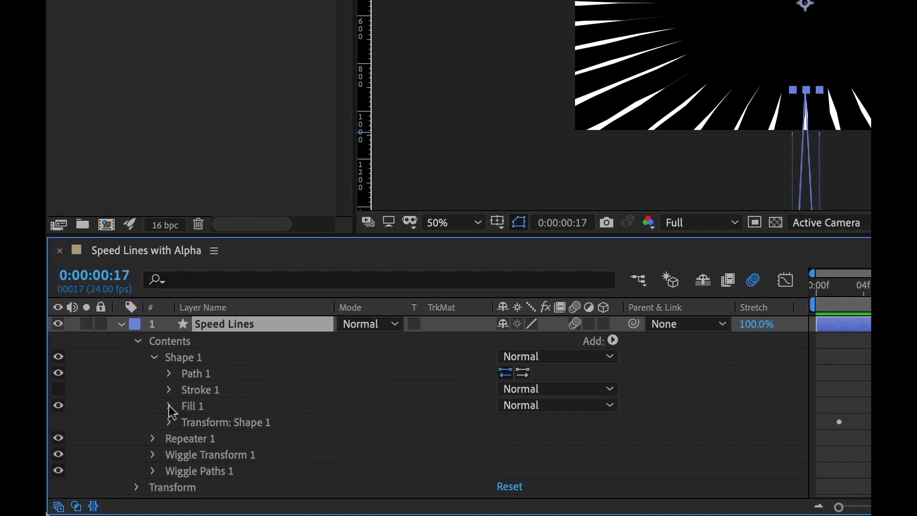
click(170, 407)
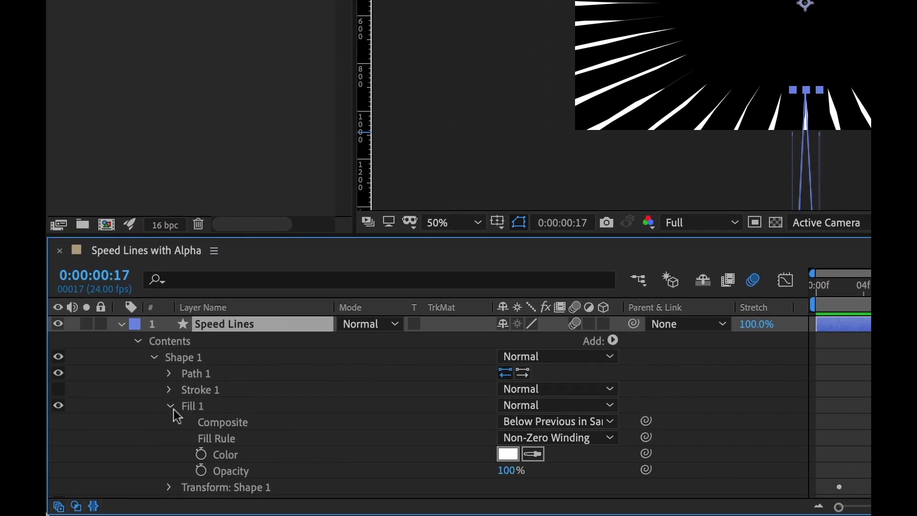
click(507, 454)
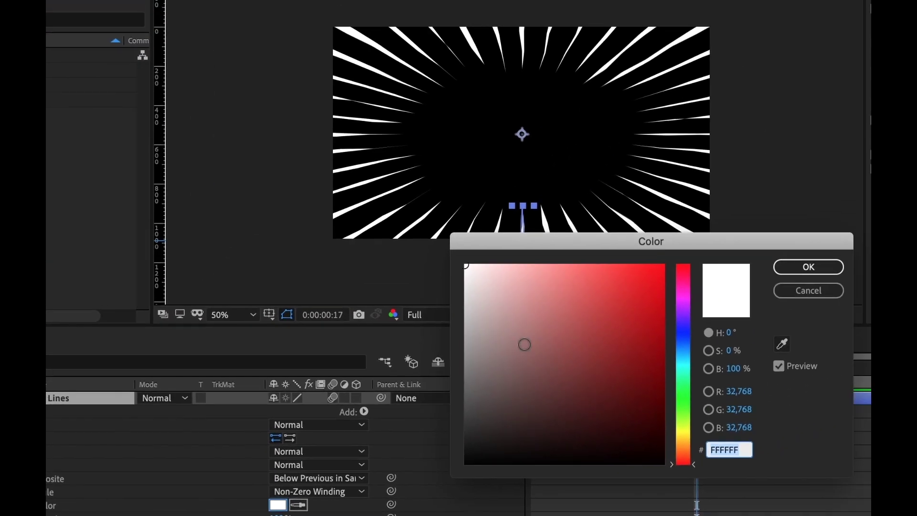
mouse_move(760, 270)
mouse_down()
mouse_move(735, 260)
mouse_move(743, 323)
mouse_move(694, 413)
mouse_up()
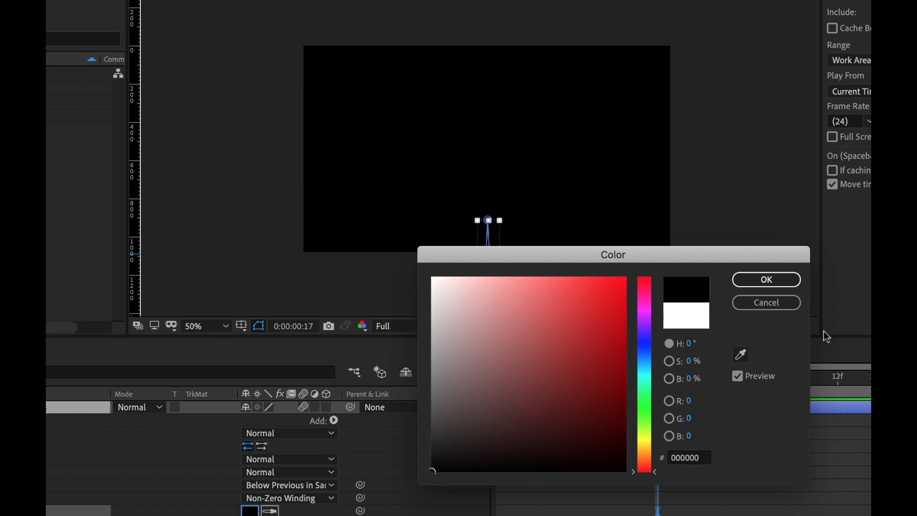
click(761, 281)
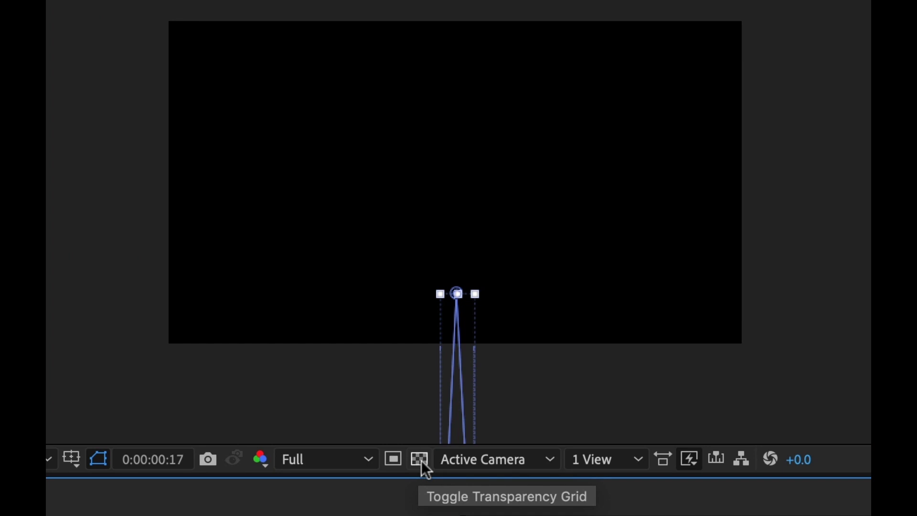
Turn on the transparency grid so the black speed lines sit over a checkerboard
click(419, 462)
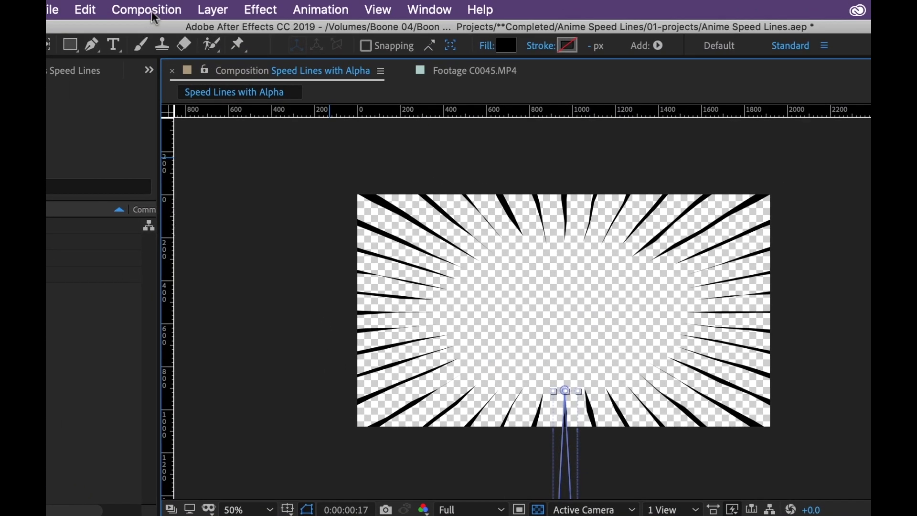
click(147, 10)
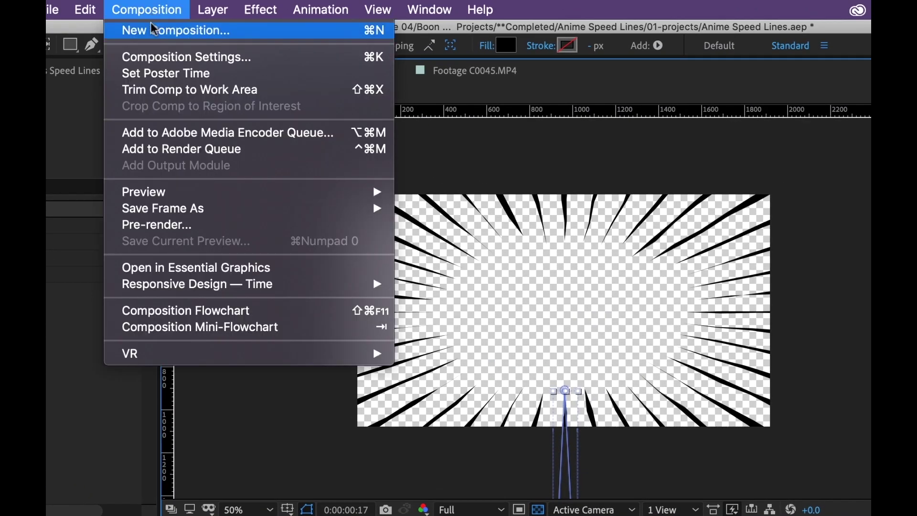
Set the composition background colour to red (EE0808) and hide the checkerboard to view it
click(158, 58)
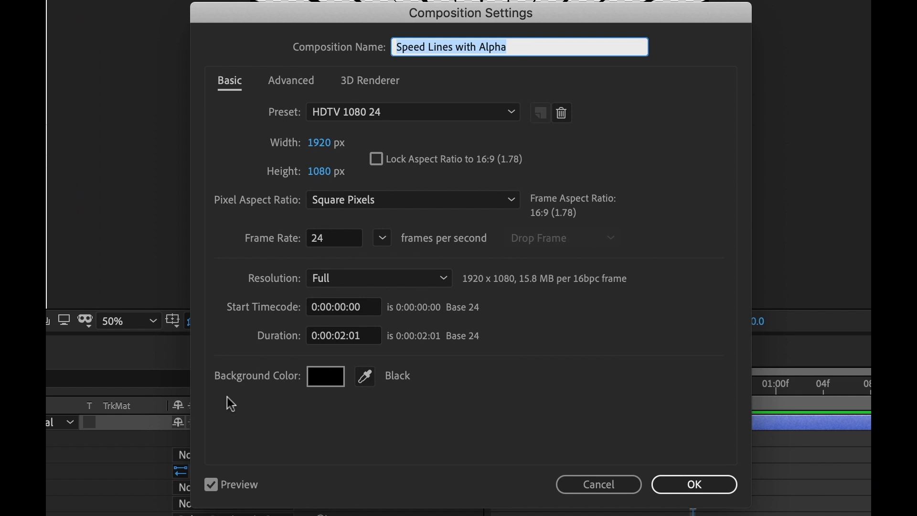
click(321, 377)
mouse_move(524, 297)
mouse_down()
mouse_move(623, 348)
mouse_move(655, 317)
mouse_move(645, 275)
mouse_up()
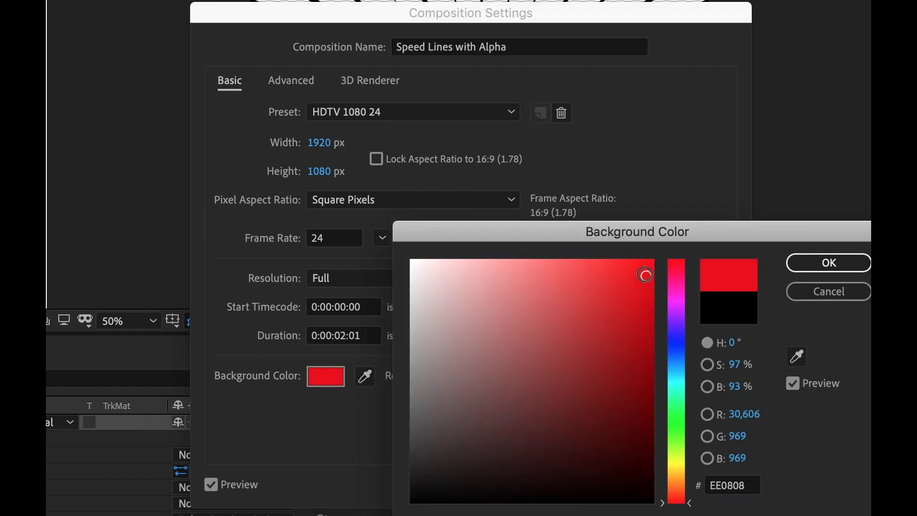
click(831, 268)
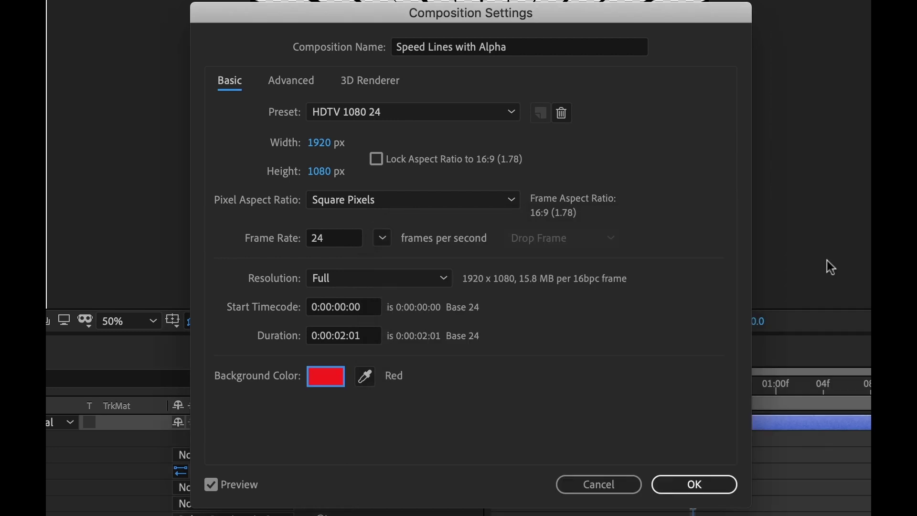
click(695, 485)
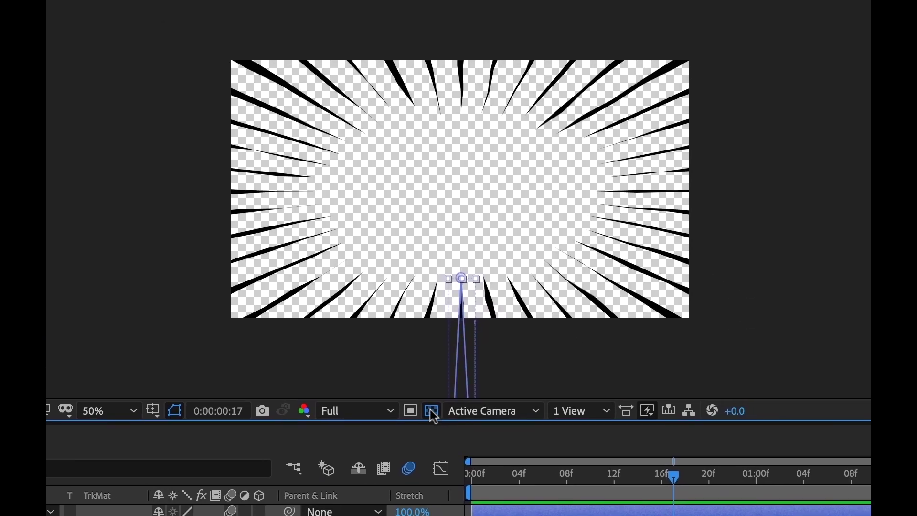
click(436, 398)
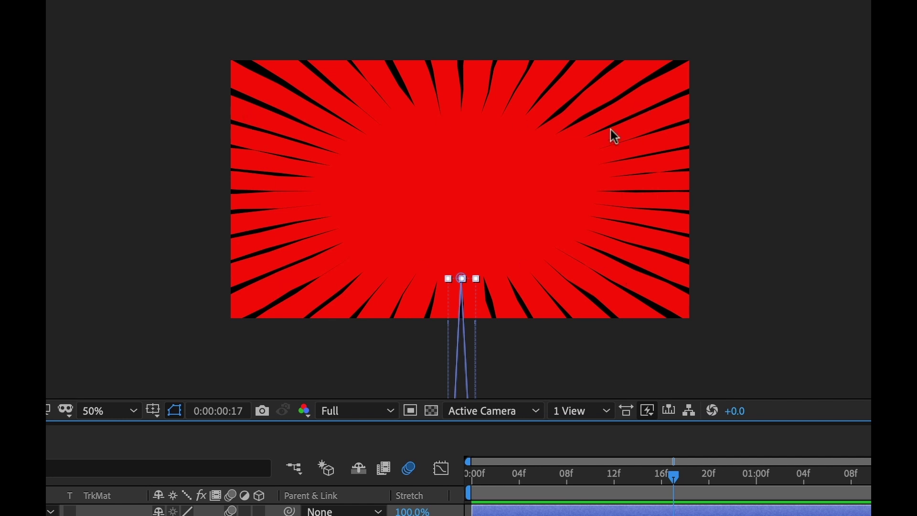
Toggle the transparency grid on and off to compare the red background with the checkerboard
click(432, 412)
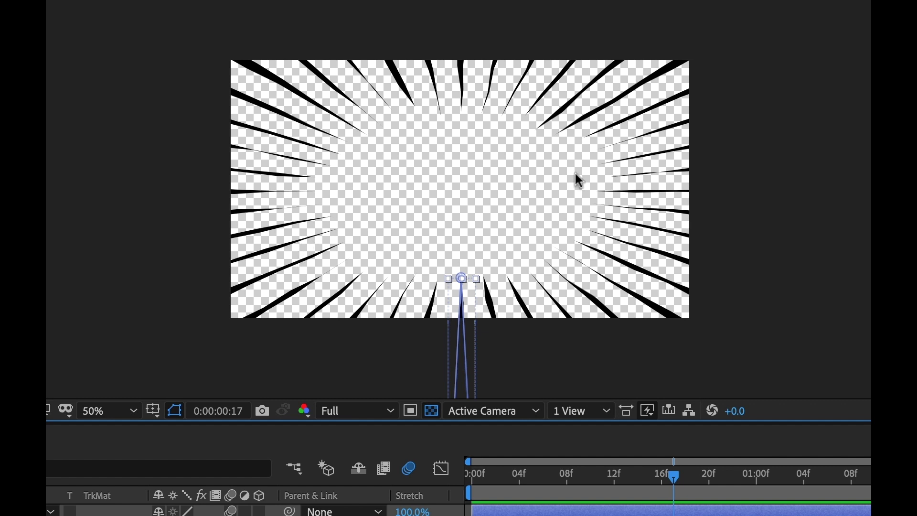
click(433, 412)
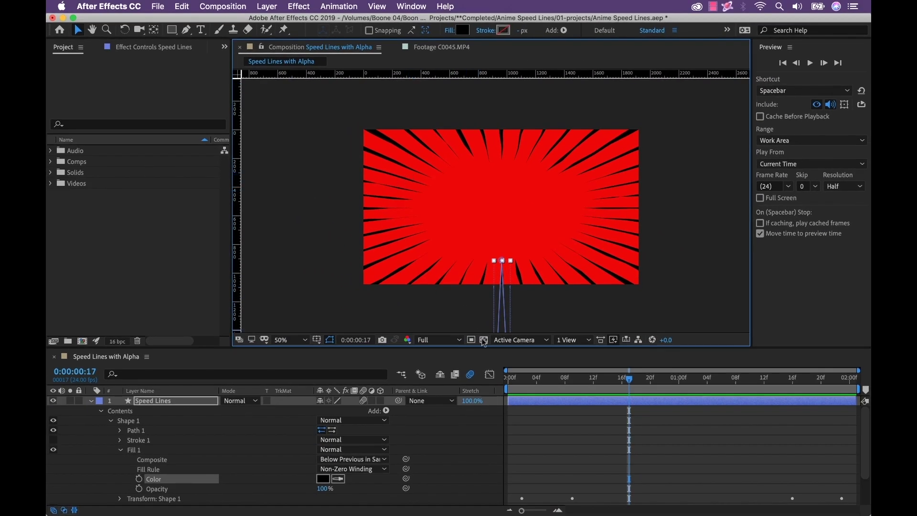
click(483, 340)
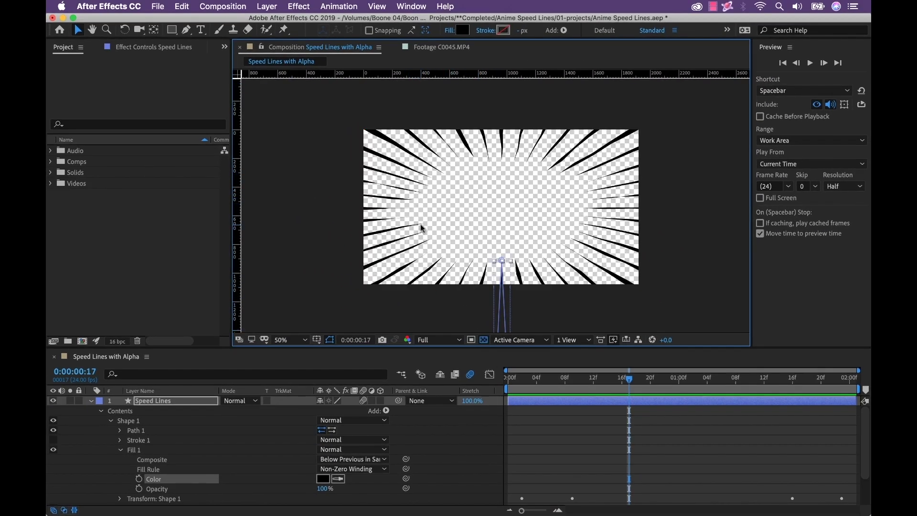
Add the Speed Lines with Alpha comp to the render queue and render it to Speed Lines with Alpha.mov
click(224, 6)
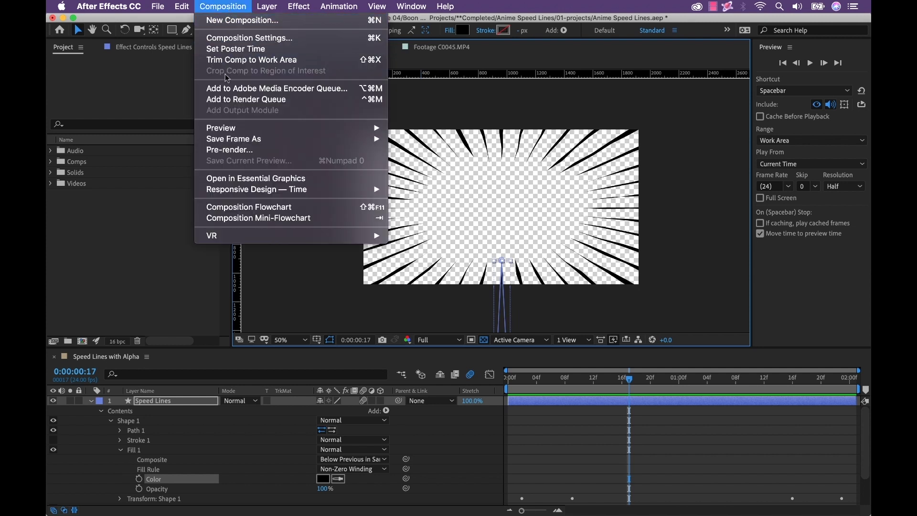
click(230, 100)
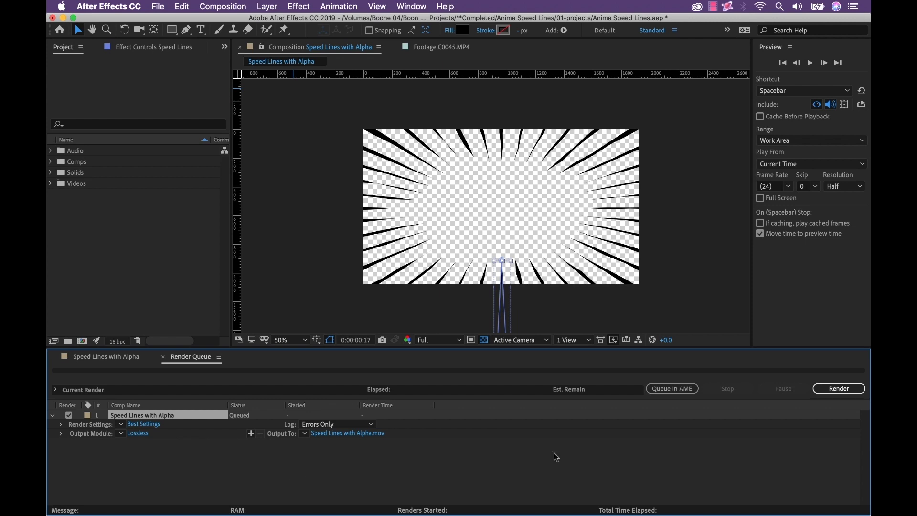
click(839, 388)
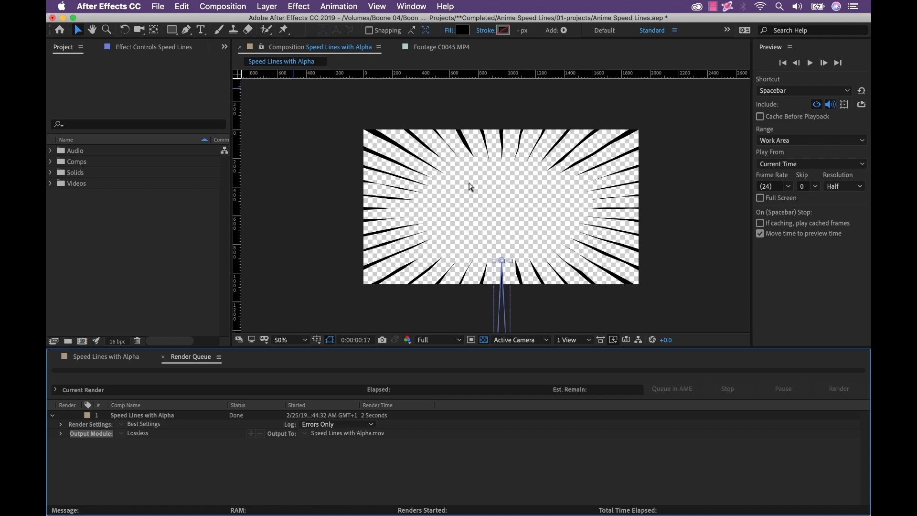
key(super+Tab)
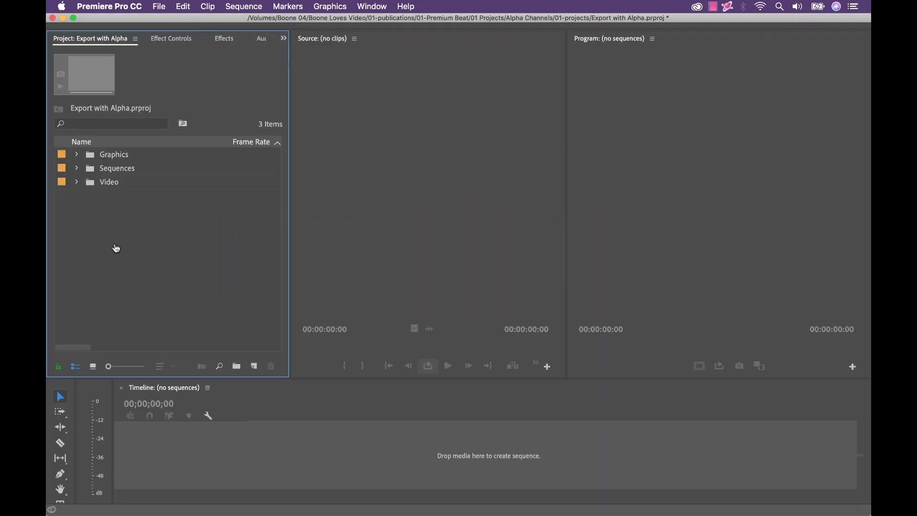
Import Speed Lines with Alpha.mov into the Premiere project and preview it in the Source monitor
key(super+Tab)
key(super+Tab)
key(super+Tab)
drag(257, 203, 132, 234)
click(121, 239)
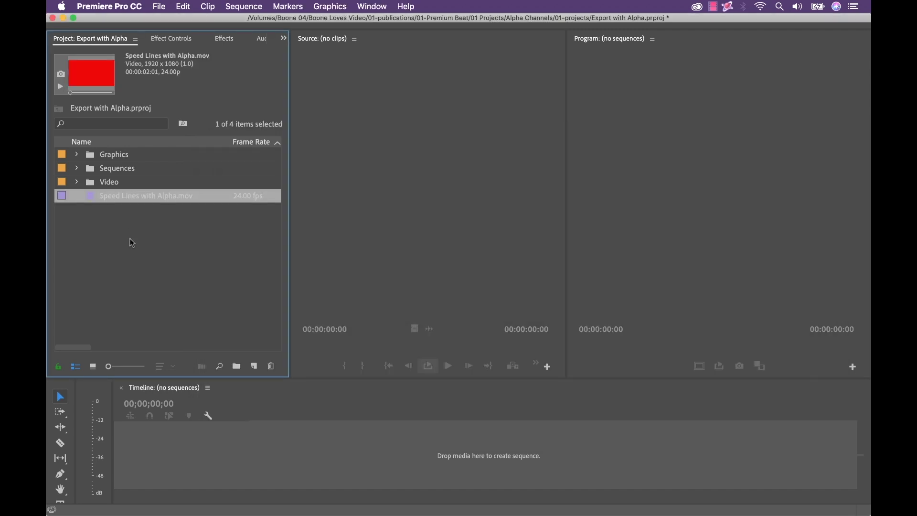
double_click(91, 198)
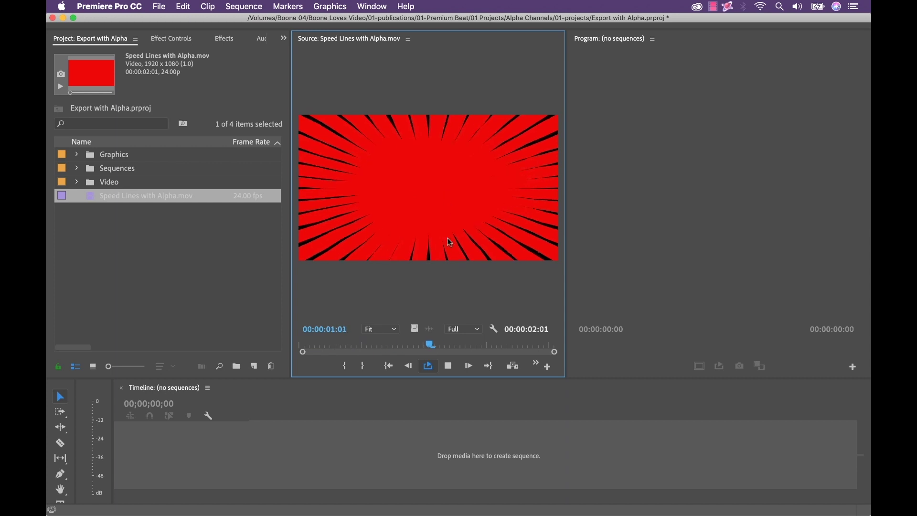
key(space)
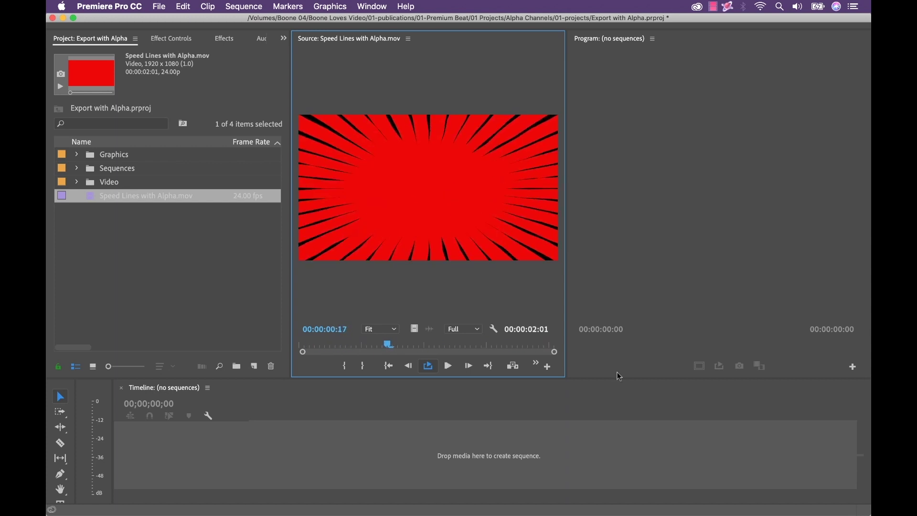
key(super+Tab)
key(super+Tab)
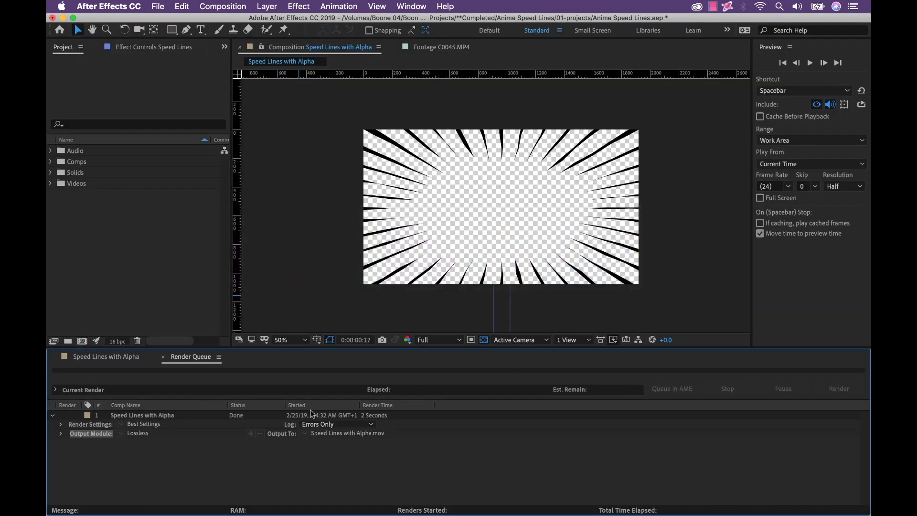
Duplicate the finished render queue item
click(138, 423)
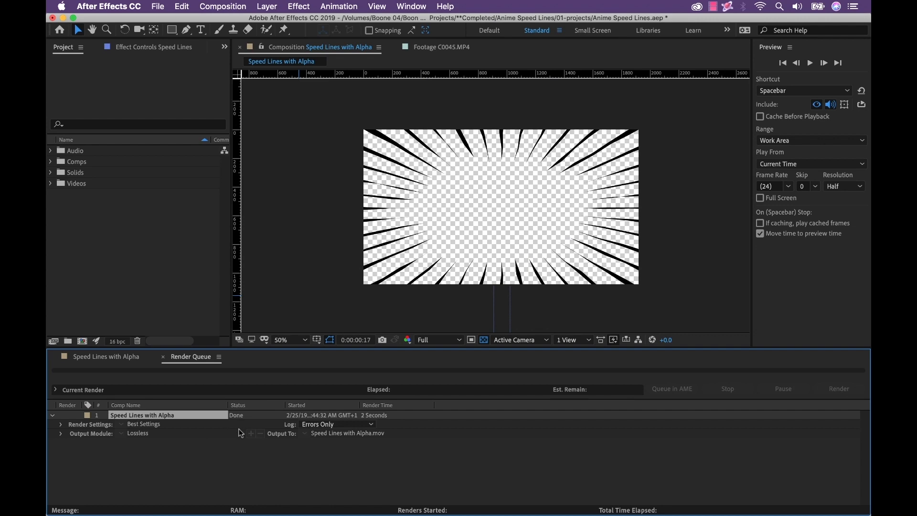
key(super+d)
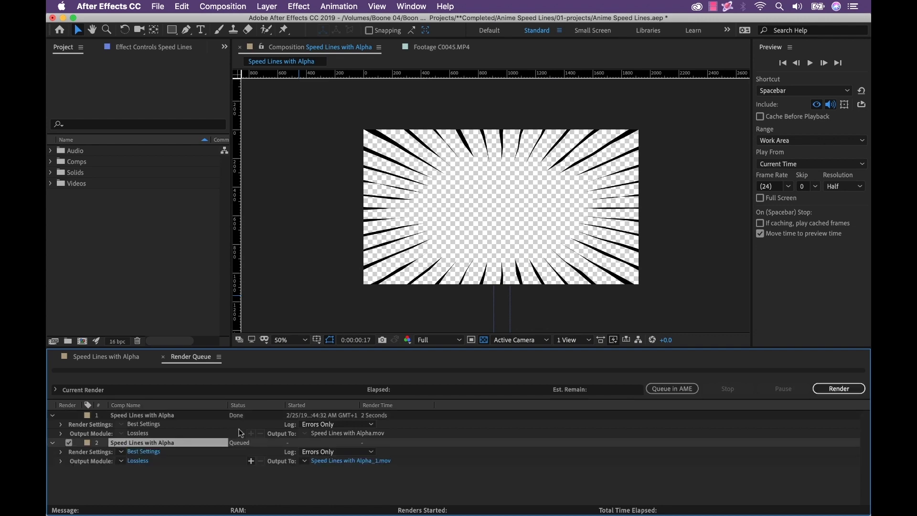
click(53, 416)
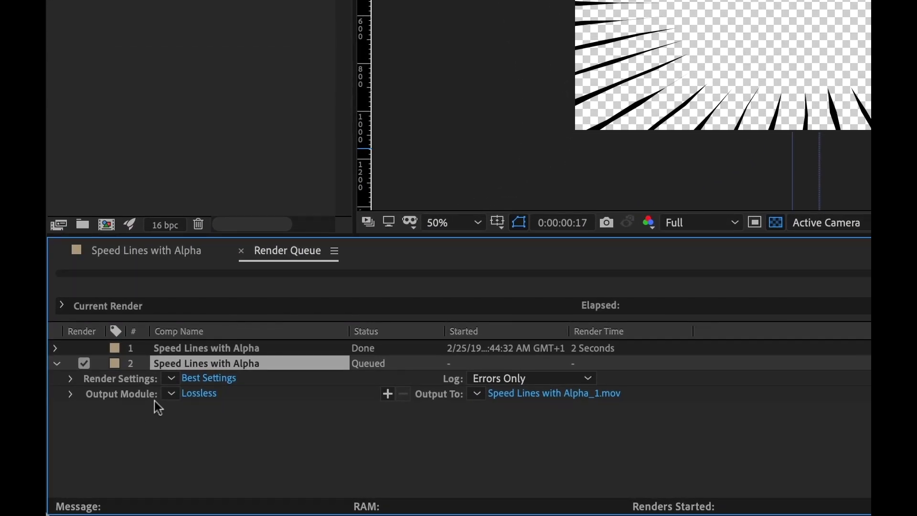
Set the new item's output channels to RGB + Alpha and render it as Speed Lines with Alpha_1.mov
click(199, 393)
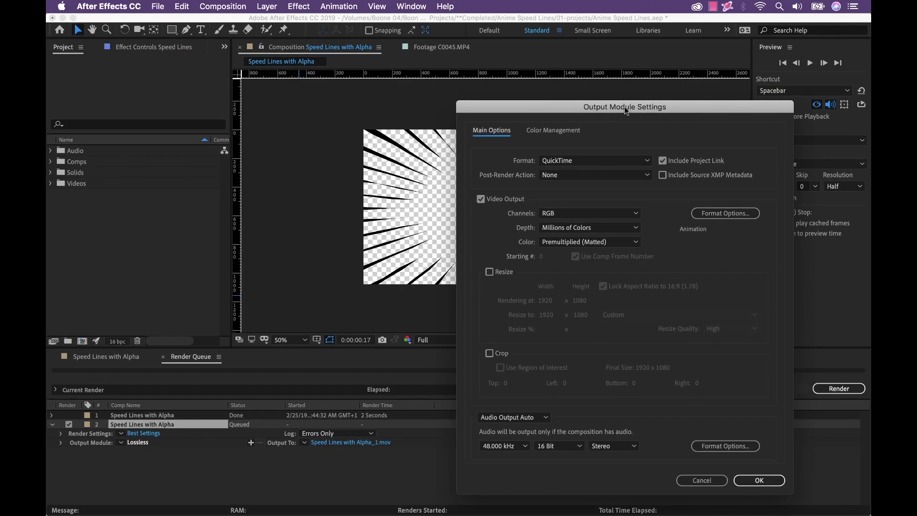
drag(624, 107, 452, 76)
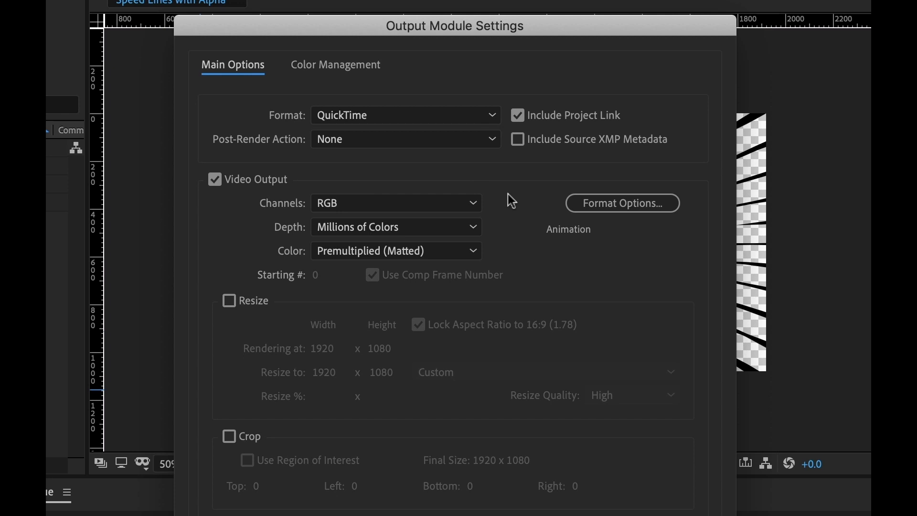
click(474, 205)
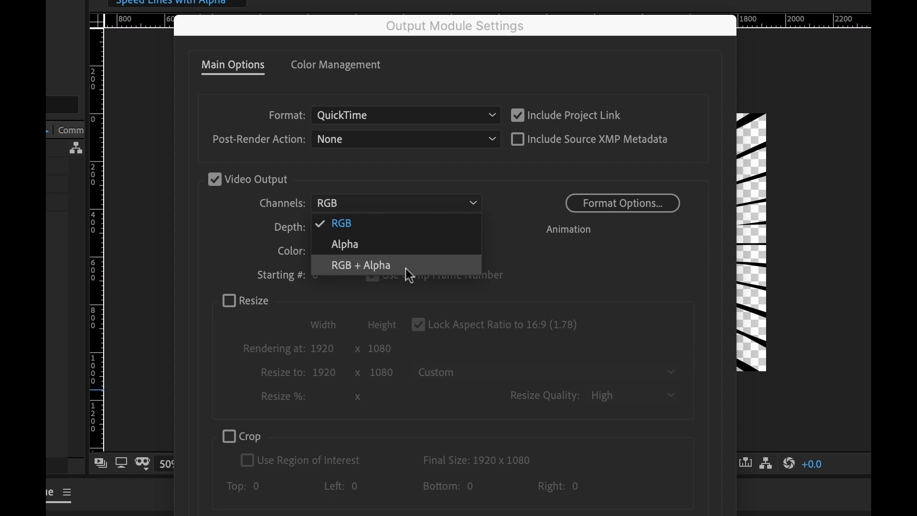
click(385, 265)
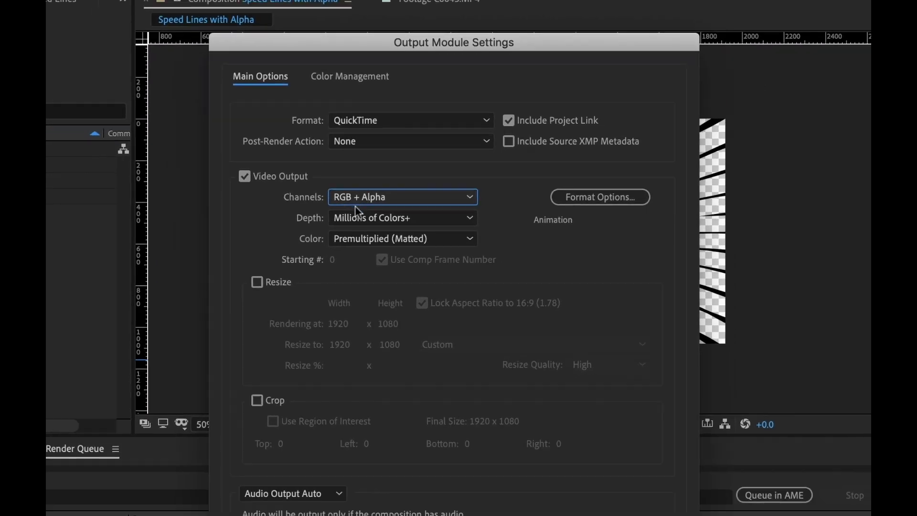
click(588, 452)
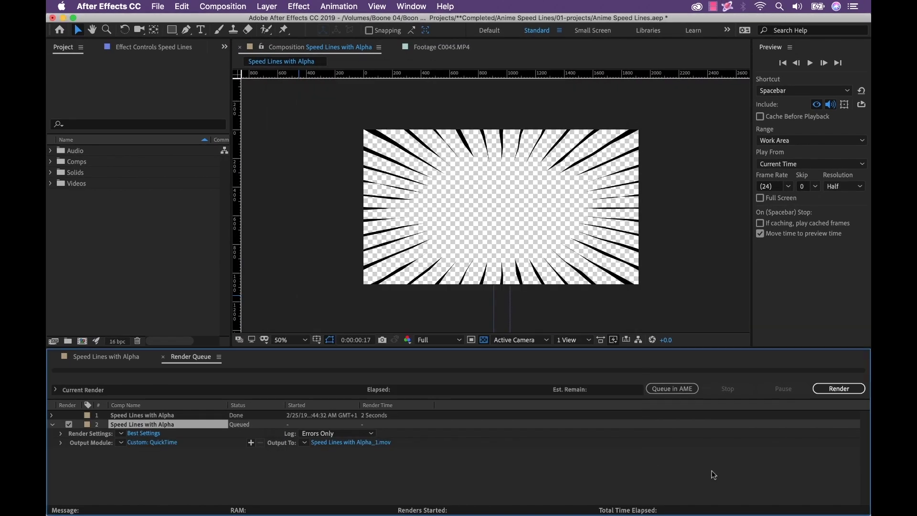
click(843, 392)
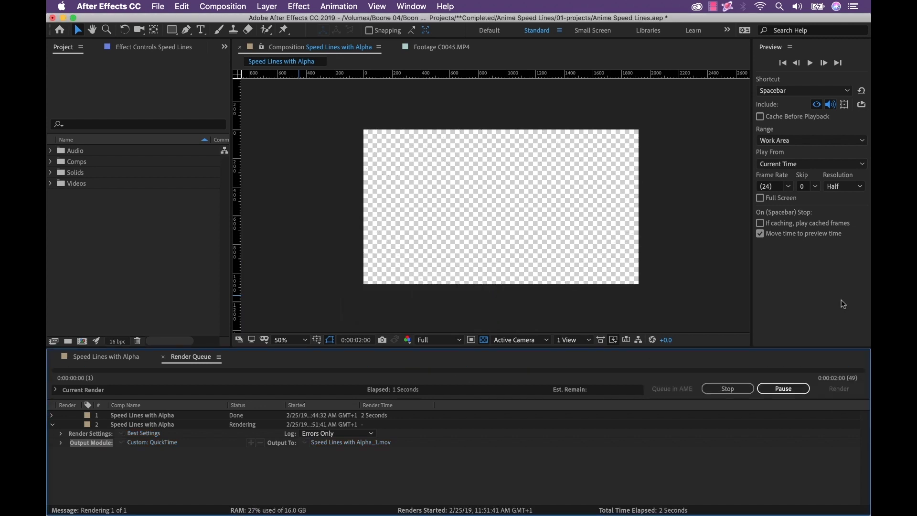
key(super+Tab)
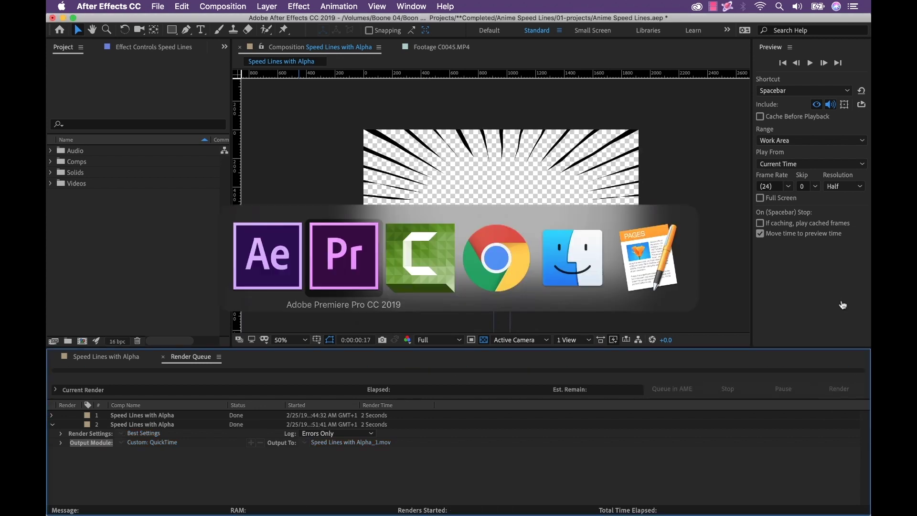
Import Speed Lines with Alpha_1.mov from the 05-renders folder and play it in the Source monitor
key(super+Tab)
key(super+Tab)
key(super+Tab)
key(super+Tab)
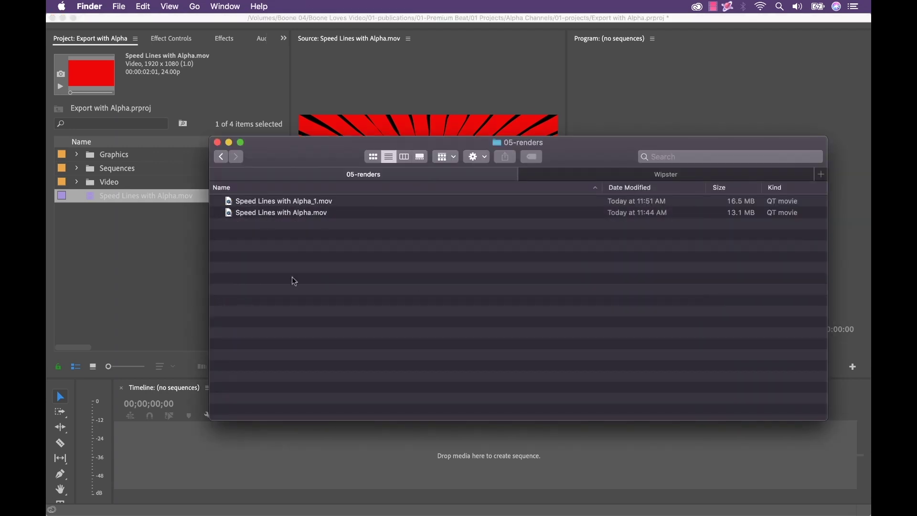
drag(288, 206, 122, 255)
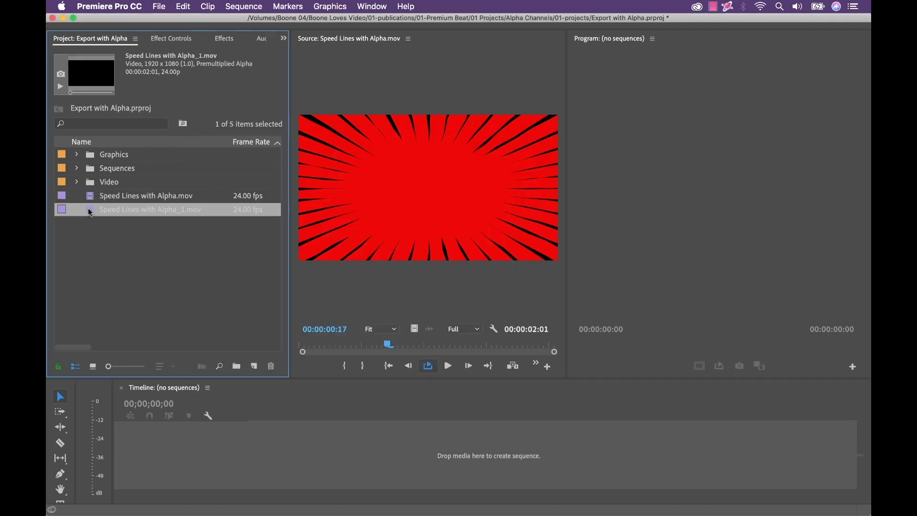
double_click(90, 212)
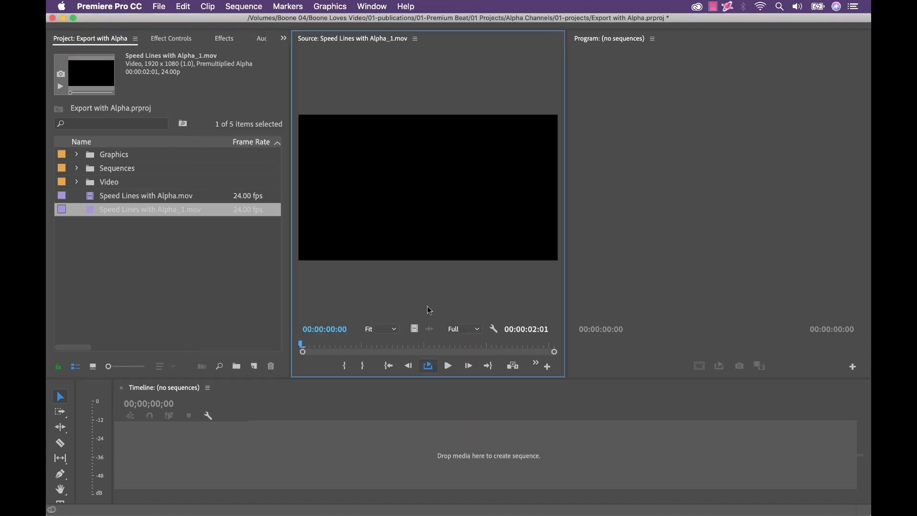
key(space)
key(space)
Open the Orsay Museum sequence and put Speed Lines with Alpha_1.mov on V2 above the museum footage
click(76, 168)
double_click(129, 182)
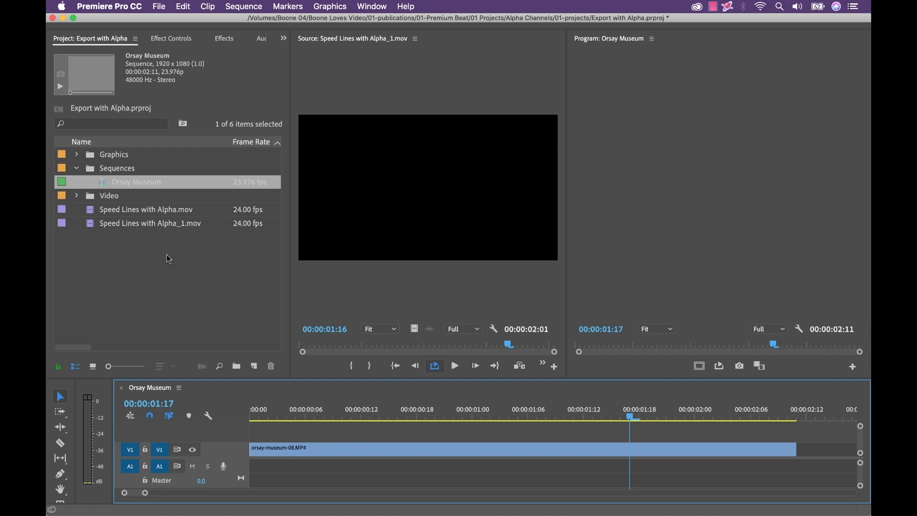
drag(521, 407, 438, 408)
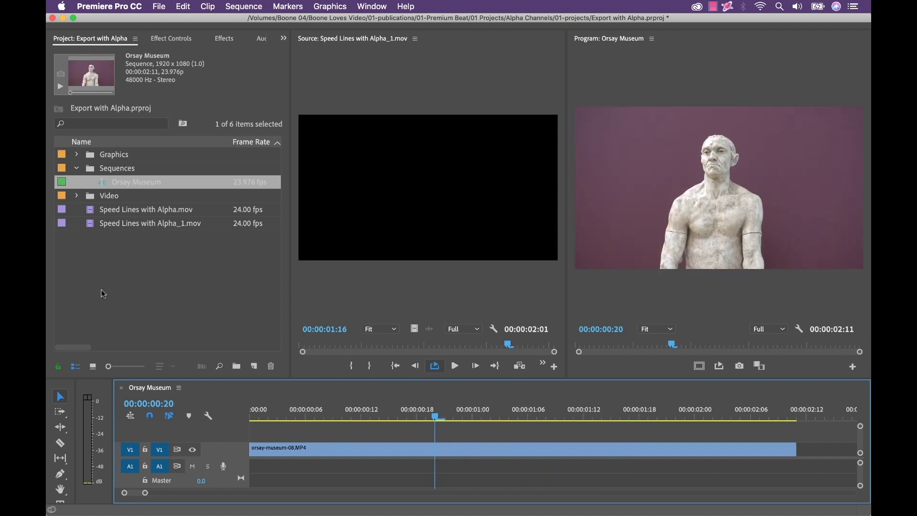
drag(89, 223, 276, 433)
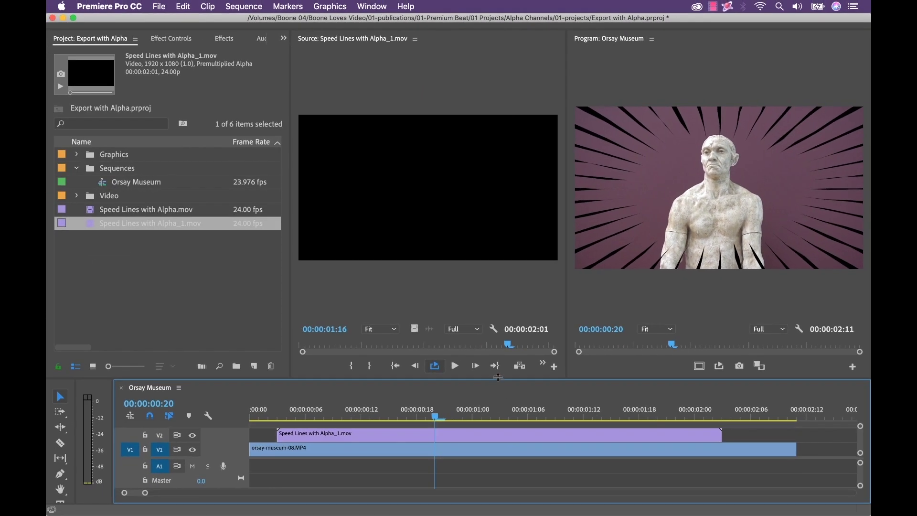
drag(497, 377, 497, 360)
Delete the Speed Lines with Alpha_1.mov clip from track V2
click(91, 214)
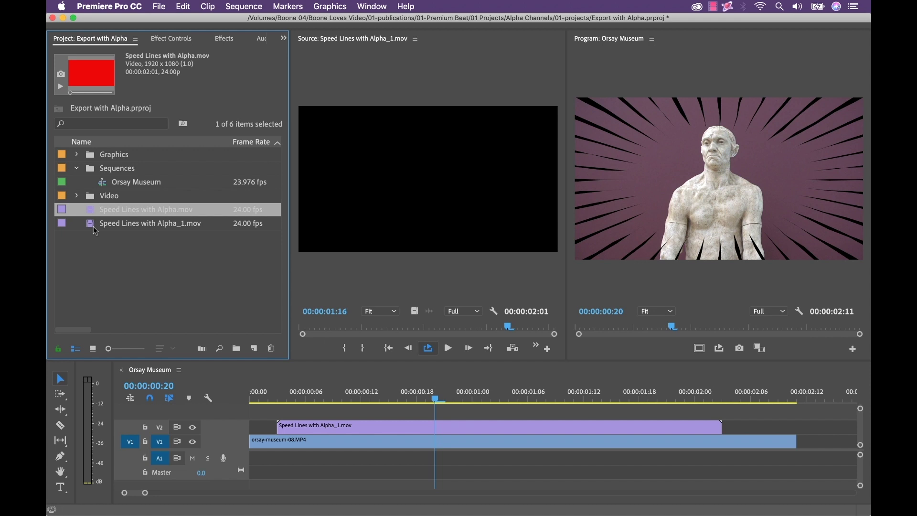
click(348, 428)
key(Delete)
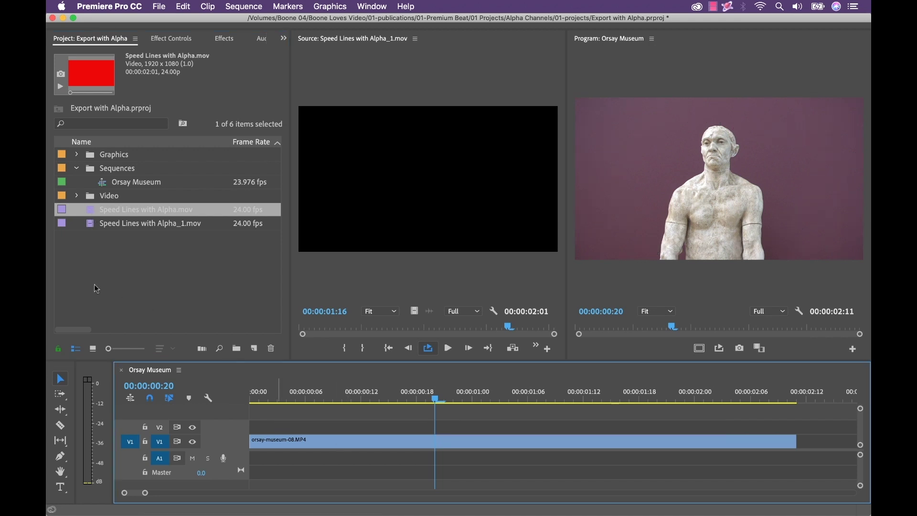
Place Speed Lines with Alpha.mov on V2 over the footage, then switch back to After Effects
click(92, 210)
drag(93, 212, 288, 426)
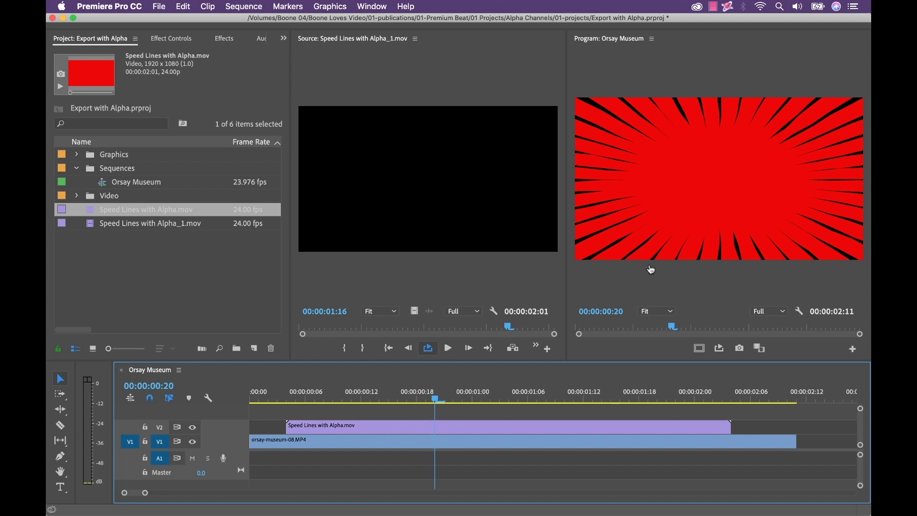
key(super+Tab)
mouse_move(415, 253)
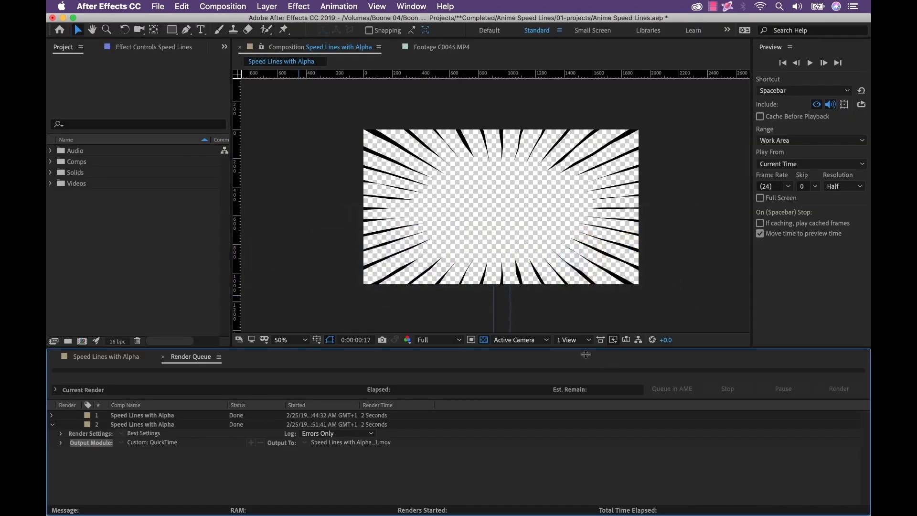